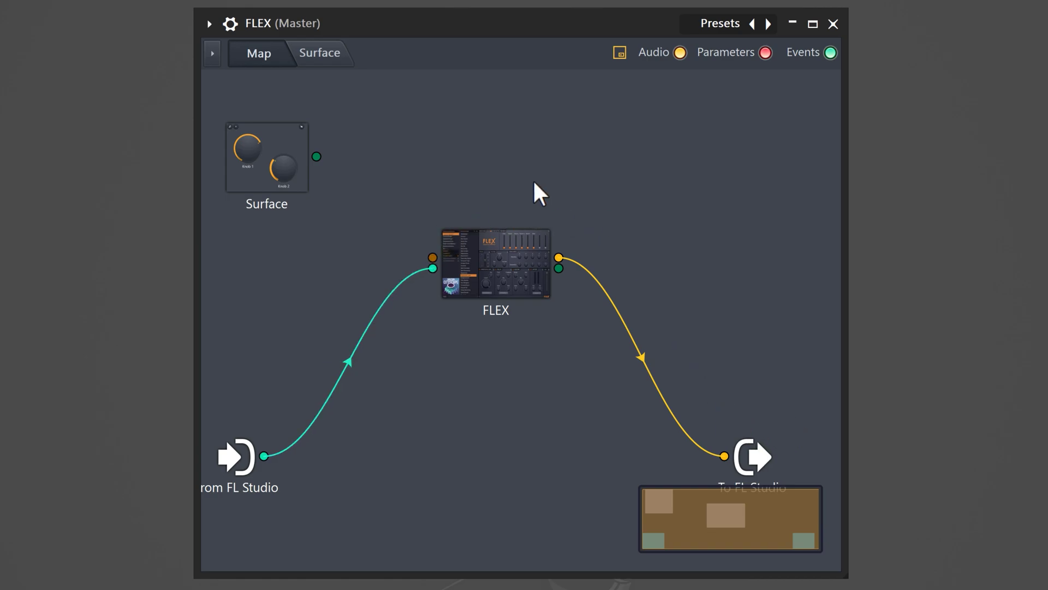
# Step: Add a VFX Envelope to the Patcher map between From FL Studio and FLEX
pyautogui.rightClick(456, 166)
pyautogui.click(483, 179)
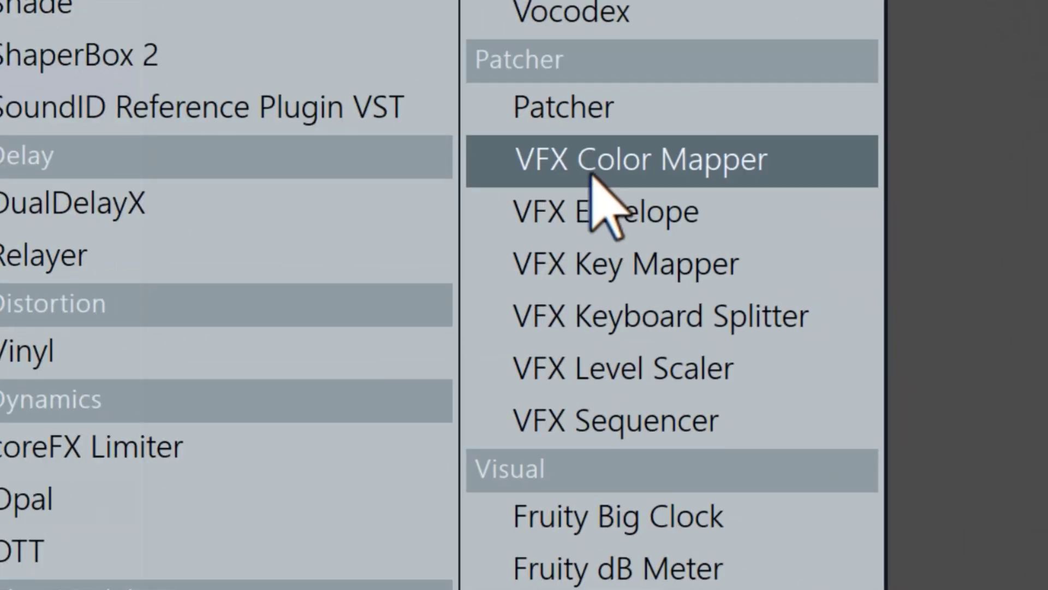
pyautogui.click(596, 213)
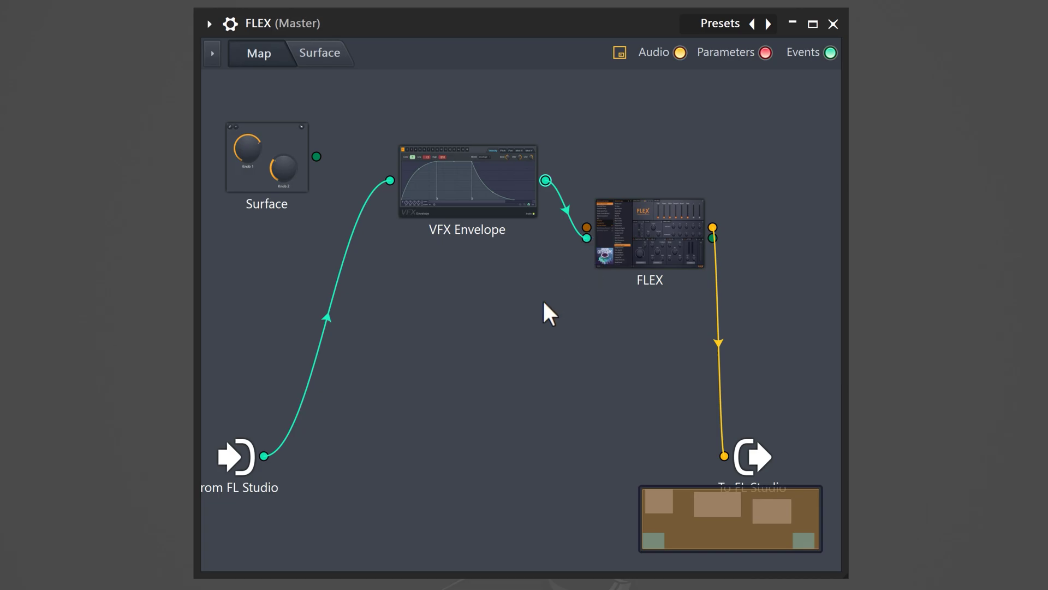
# Step: In the VFX Envelope, start creating a sequence and lower the attack levels of the eight pattern steps
pyautogui.click(485, 202)
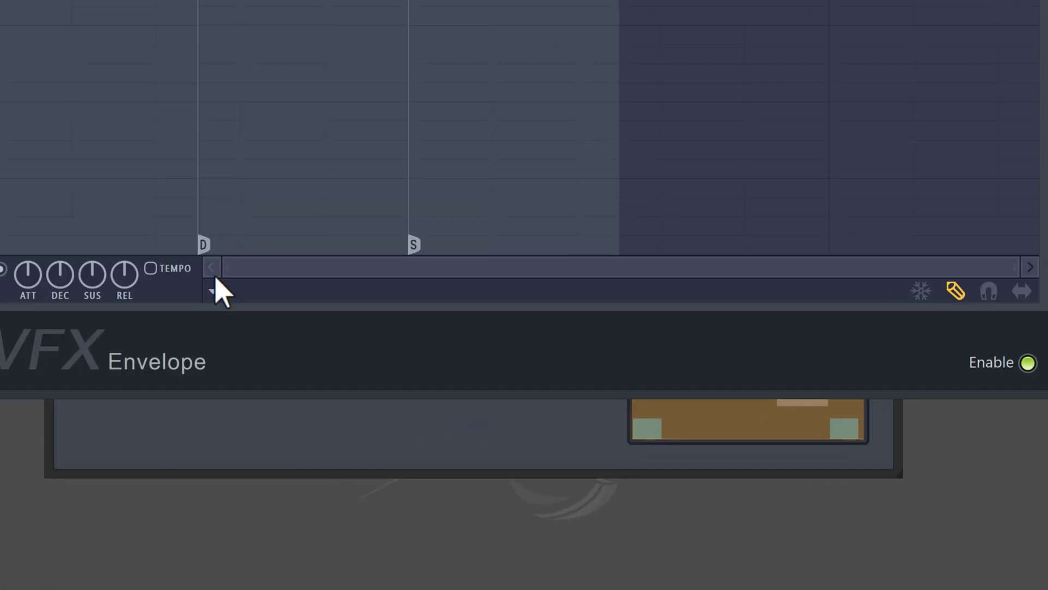
pyautogui.click(341, 414)
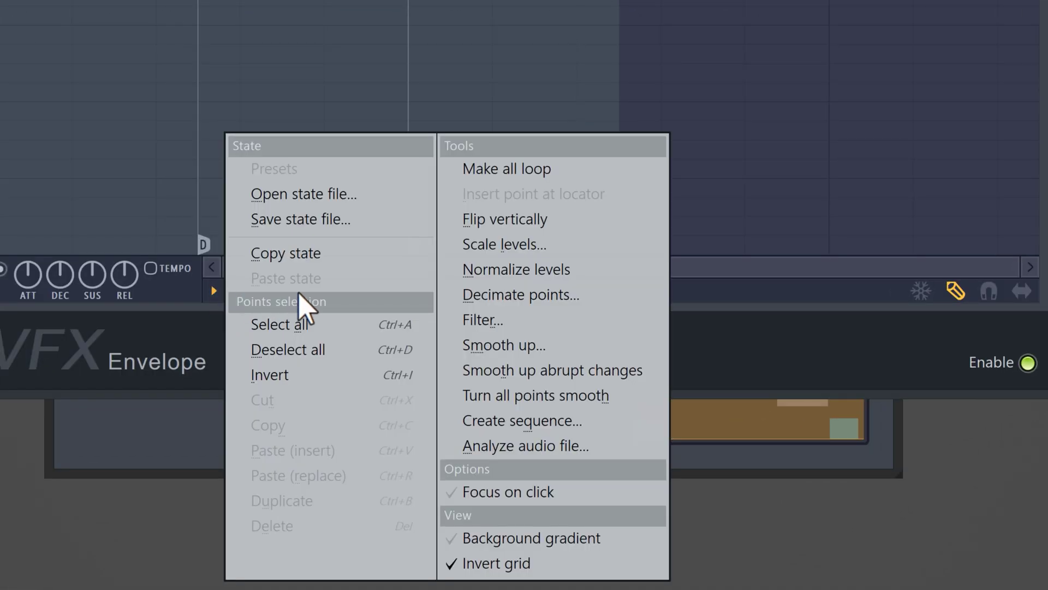
pyautogui.click(514, 422)
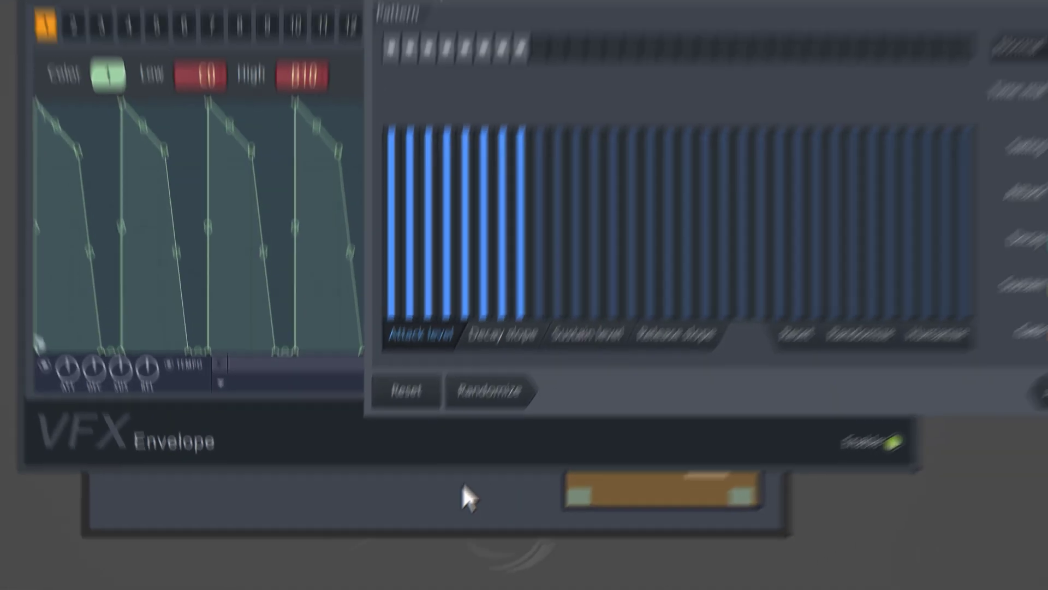
pyautogui.moveTo(427, 186)
pyautogui.mouseDown()
pyautogui.moveTo(423, 129)
pyautogui.moveTo(550, 116)
pyautogui.mouseUp()
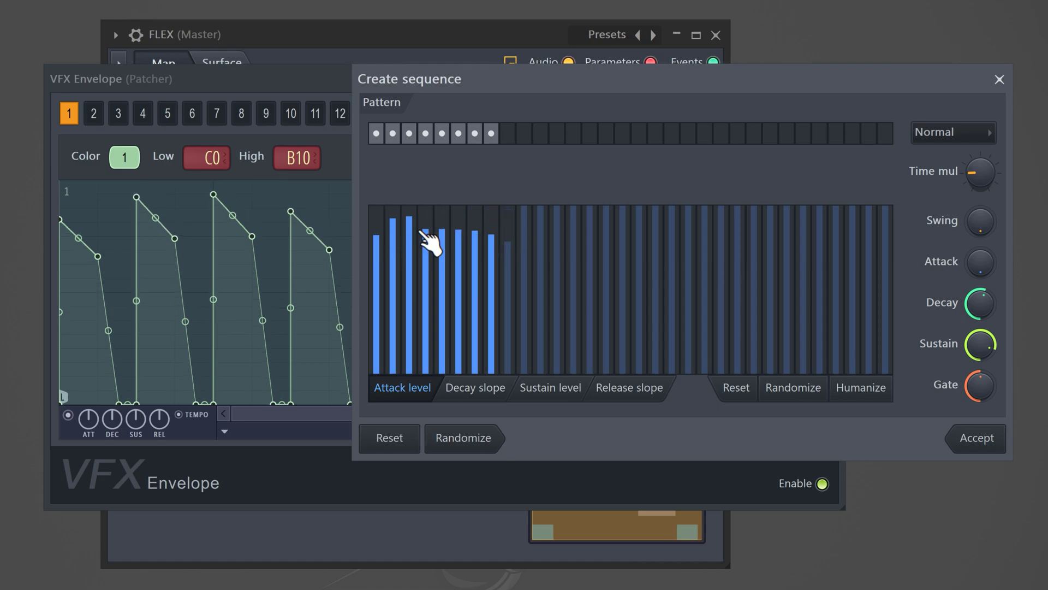
pyautogui.moveTo(429, 240); pyautogui.dragTo(519, 229)
# Step: Shape the eight sequence steps with raised decay slopes and lowered sustain levels and release slopes
pyautogui.click(475, 387)
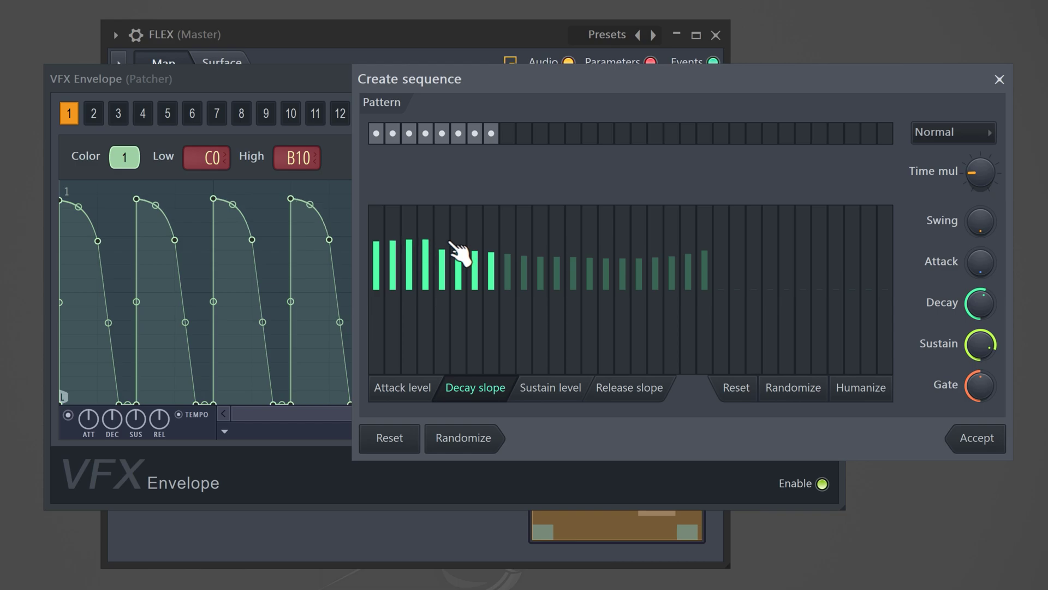
pyautogui.click(524, 385)
pyautogui.moveTo(376, 313)
pyautogui.mouseDown()
pyautogui.moveTo(471, 322)
pyautogui.moveTo(449, 349)
pyautogui.mouseUp()
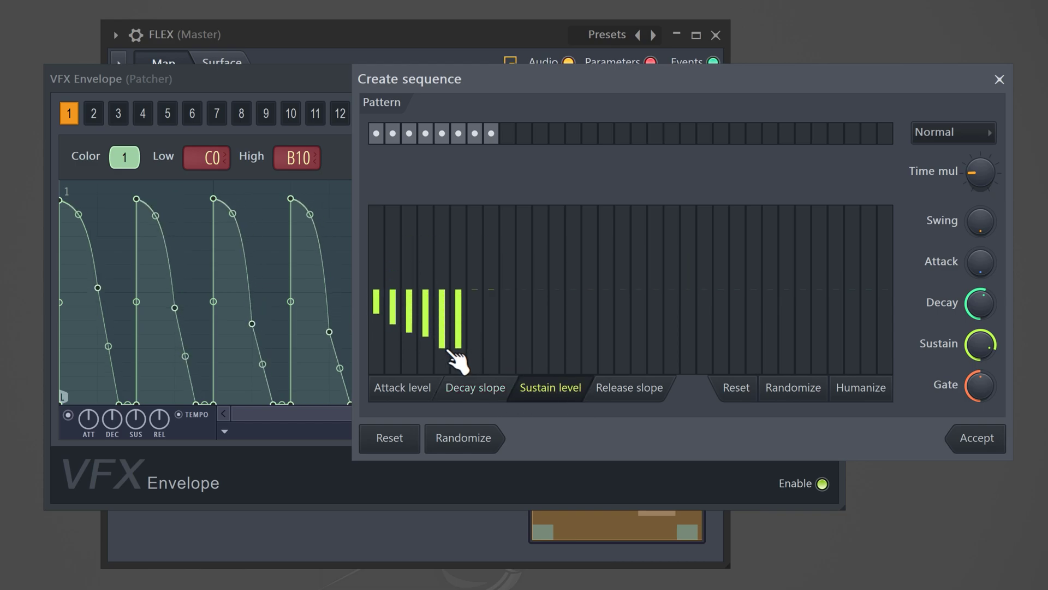
pyautogui.click(629, 387)
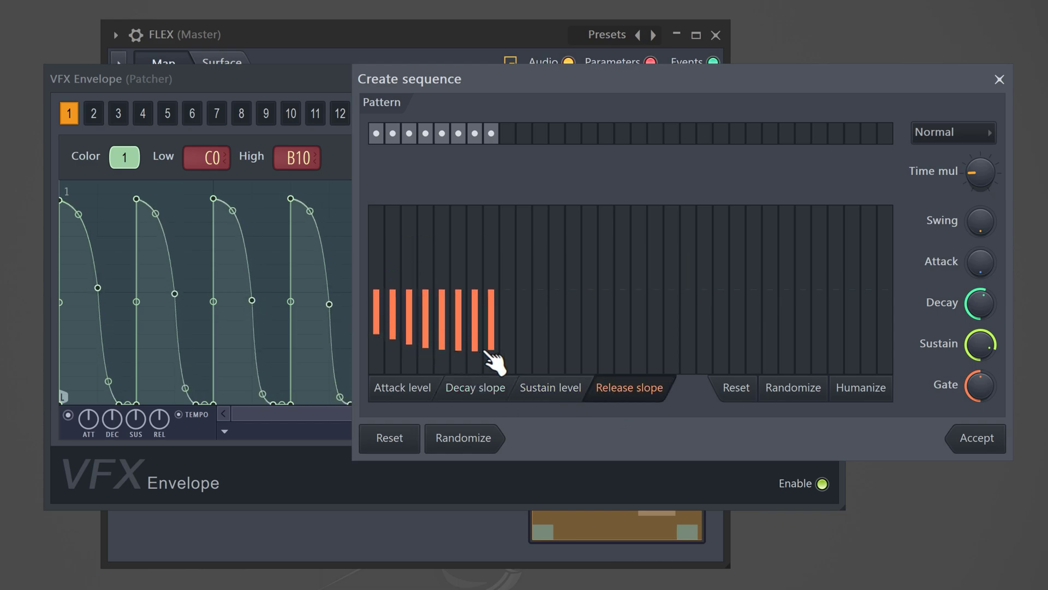
# Step: Redraw the attack levels as an alternating high and low pattern and accept the sequence
pyautogui.click(403, 388)
pyautogui.moveTo(376, 222); pyautogui.dragTo(494, 241)
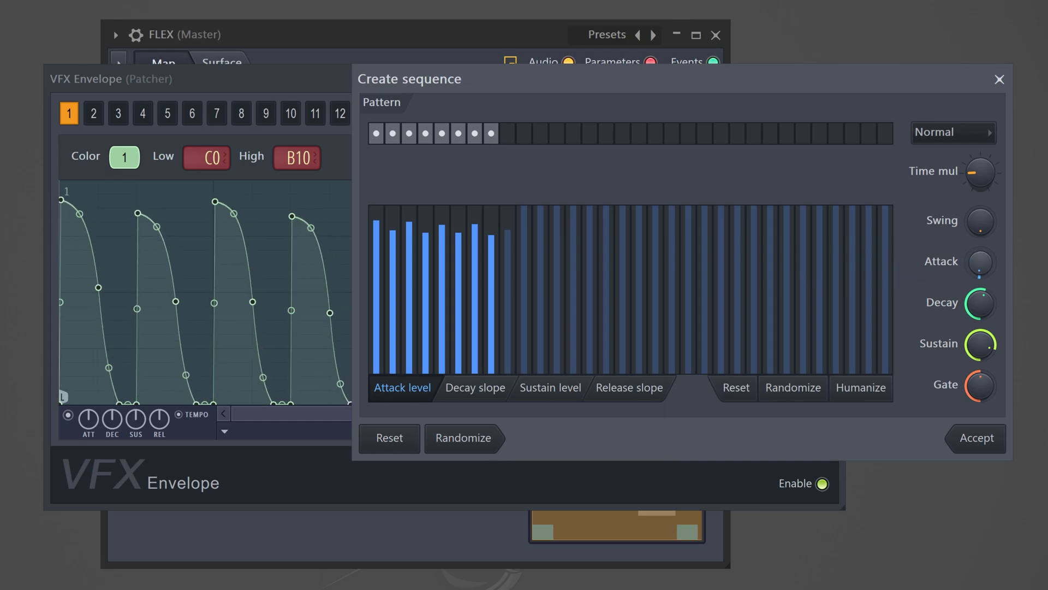
pyautogui.click(975, 443)
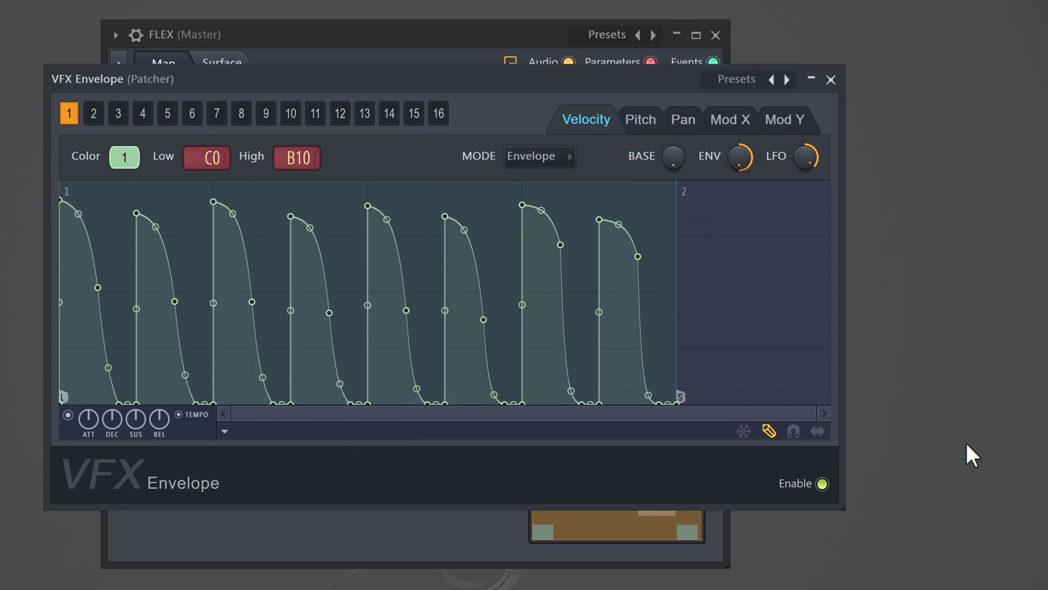
# Step: Set the VFX Envelope's color to 8 and assign color 8 to the second C4 note of FLEX
pyautogui.click(125, 158)
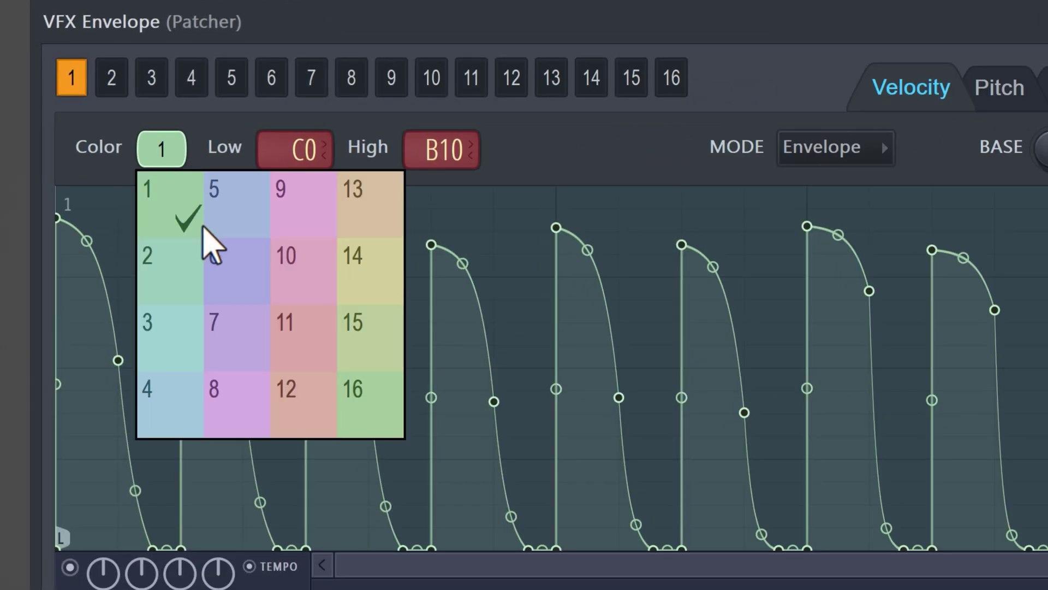
pyautogui.click(239, 389)
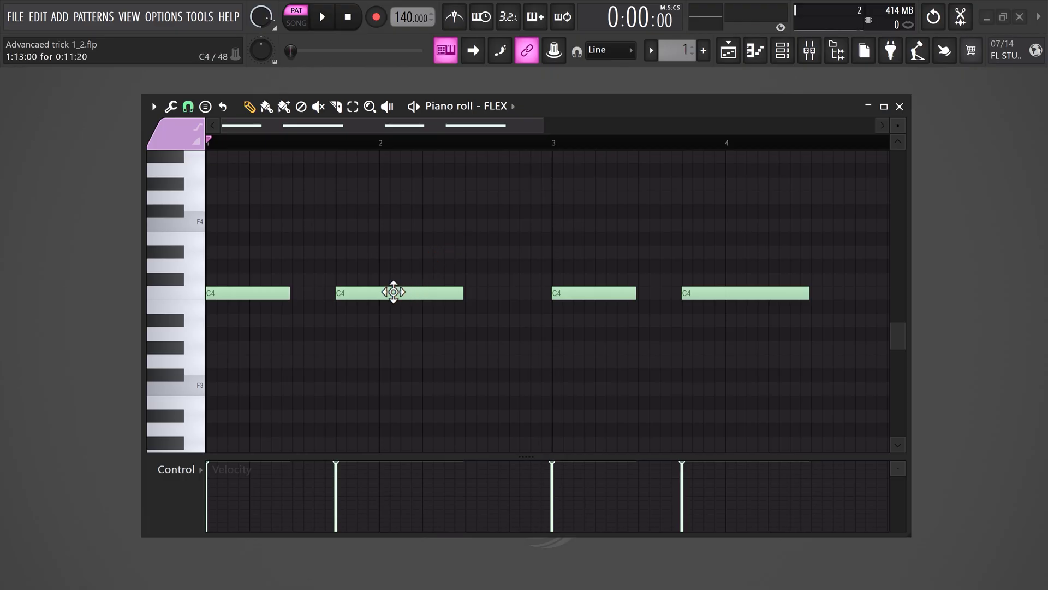
pyautogui.doubleClick(393, 292)
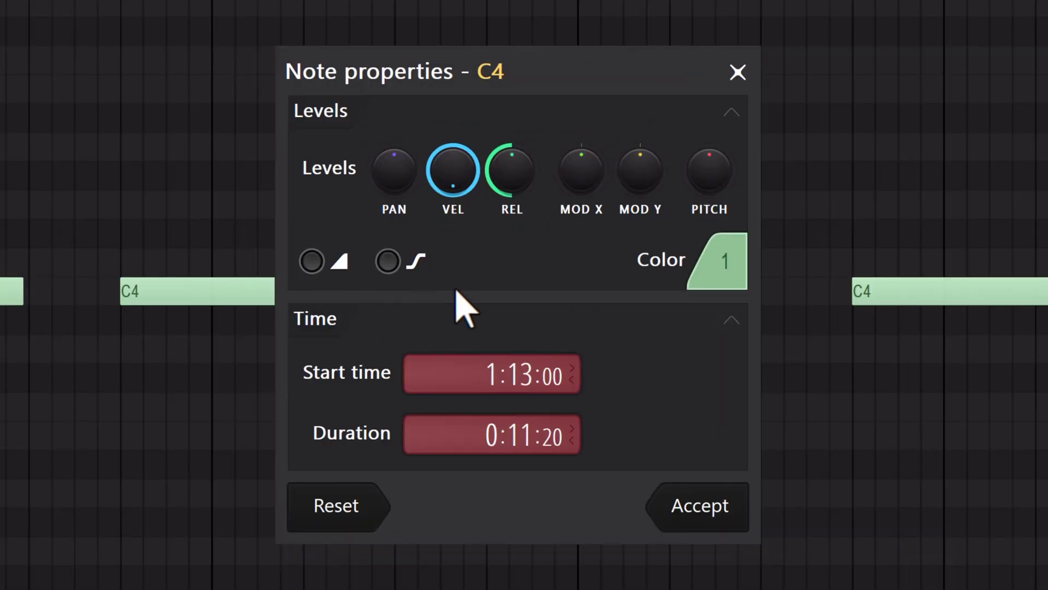
pyautogui.click(623, 281)
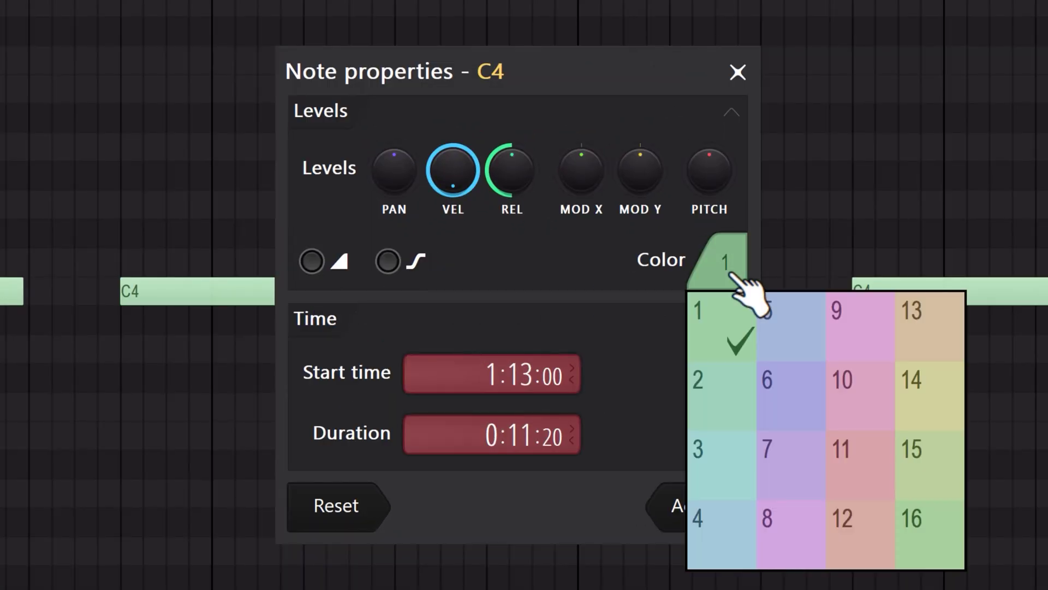
pyautogui.click(796, 513)
pyautogui.click(750, 516)
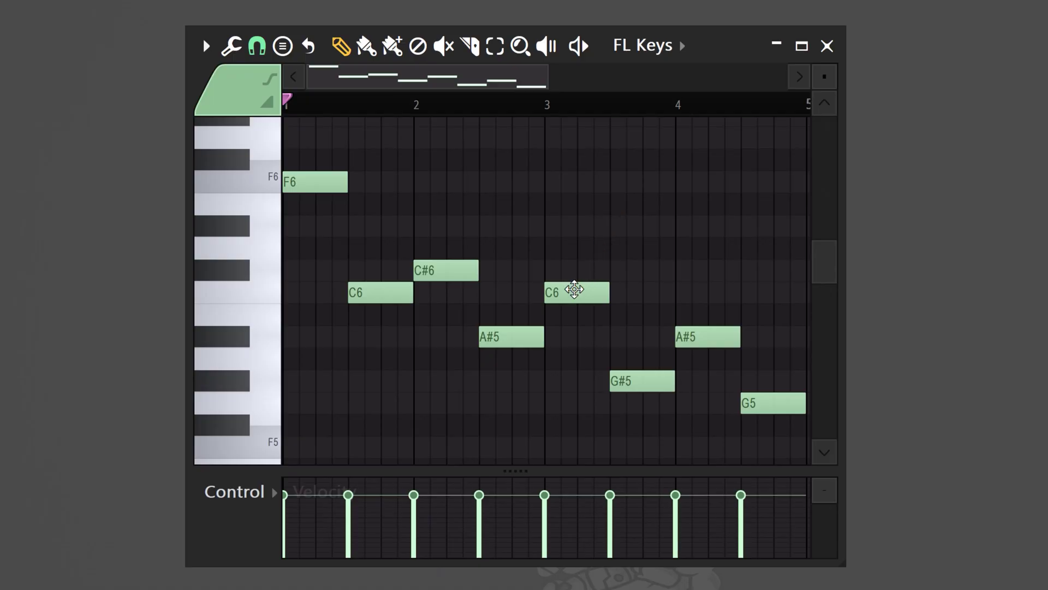
# Step: Change the note color of the C6 note at bar 3 in the FL Keys pattern
pyautogui.doubleClick(573, 291)
pyautogui.click(617, 254)
pyautogui.click(726, 297)
pyautogui.click(620, 427)
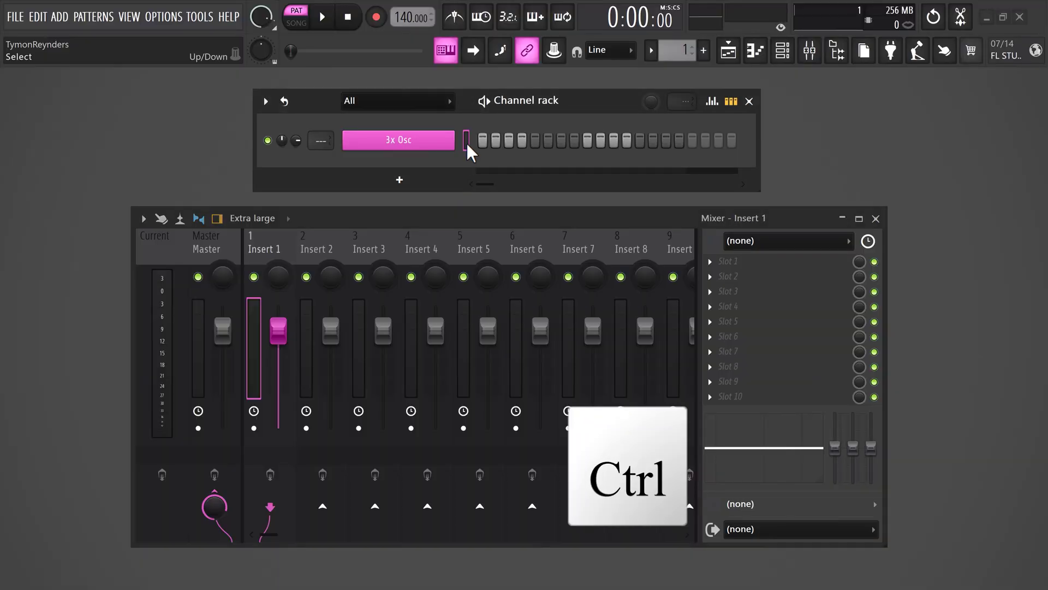
# Step: Route the 3x Osc channel to mixer Insert 1 and load Fruity Peak Controller on that track
pyautogui.hotkey('ctrl', 'l')
pyautogui.click(399, 180)
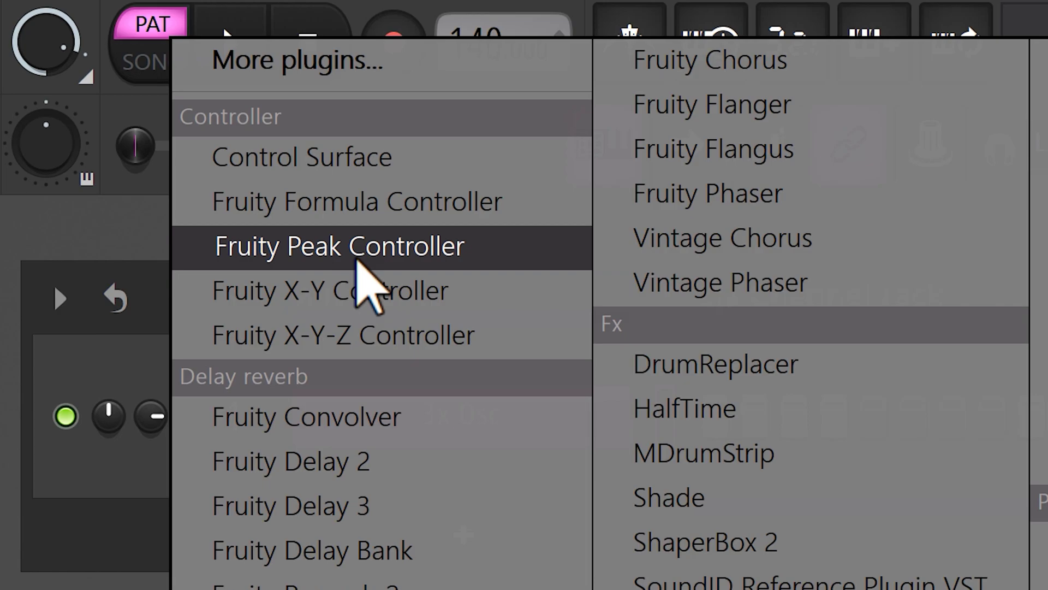
pyautogui.click(359, 261)
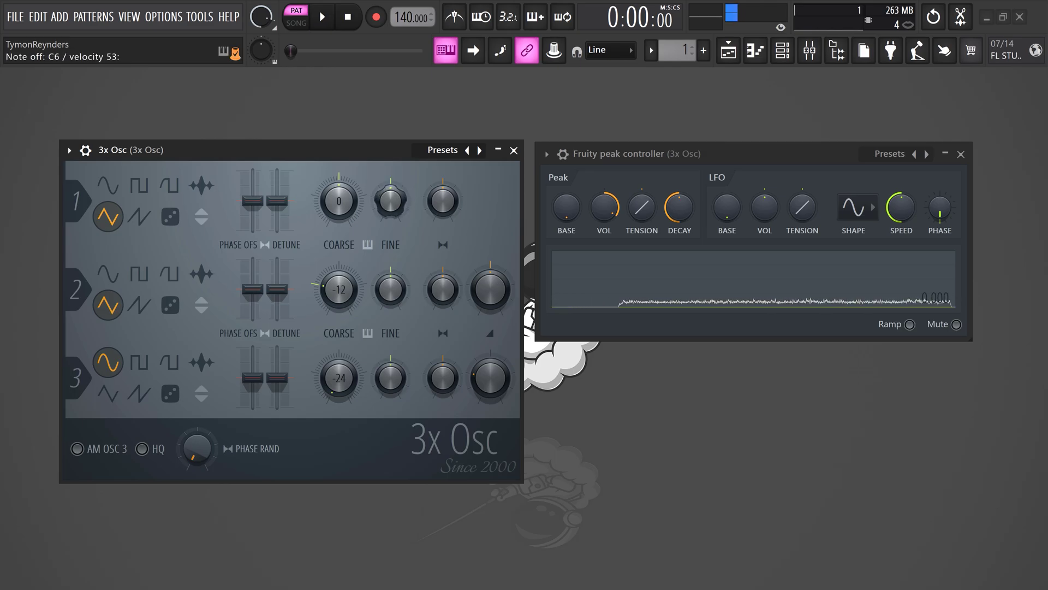
# Step: Link the 3x Osc oscillator 1 fine pitch to the internal controller Peak ctrl - LFO
pyautogui.rightClick(389, 201)
pyautogui.click(430, 359)
pyautogui.click(411, 297)
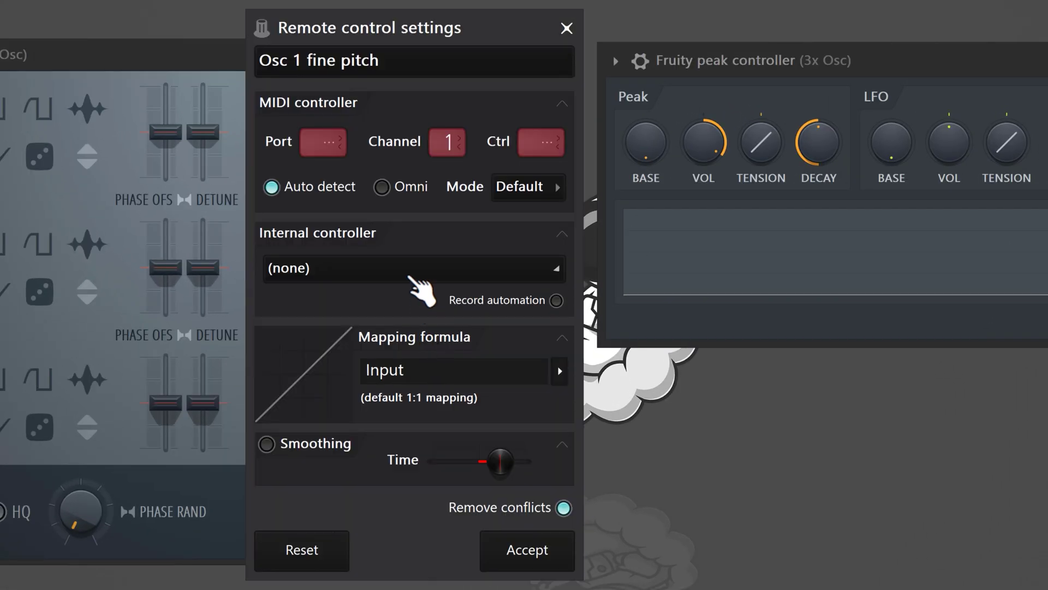
pyautogui.click(349, 399)
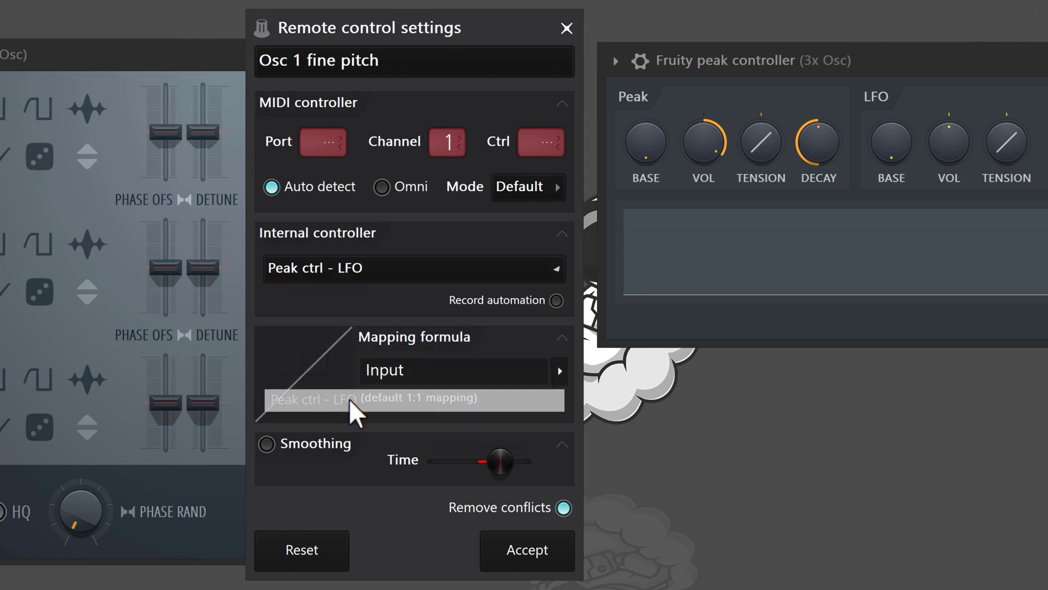
pyautogui.click(521, 551)
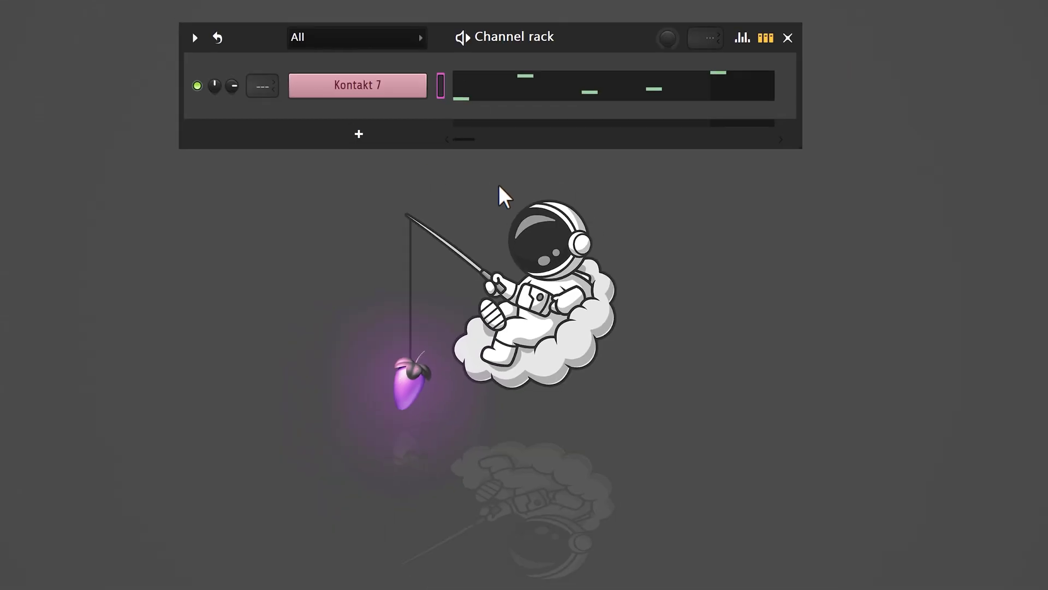
# Step: Record the Kontakt 7 melody into Edison on the Master and delete the end of the recording
pyautogui.click(570, 98)
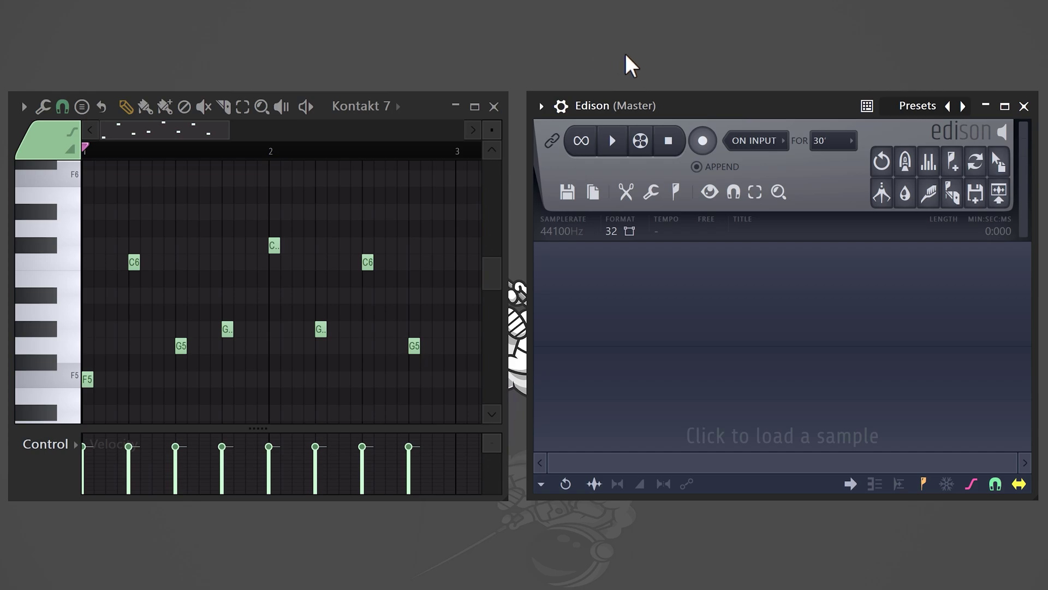
pyautogui.click(702, 140)
pyautogui.press('space')
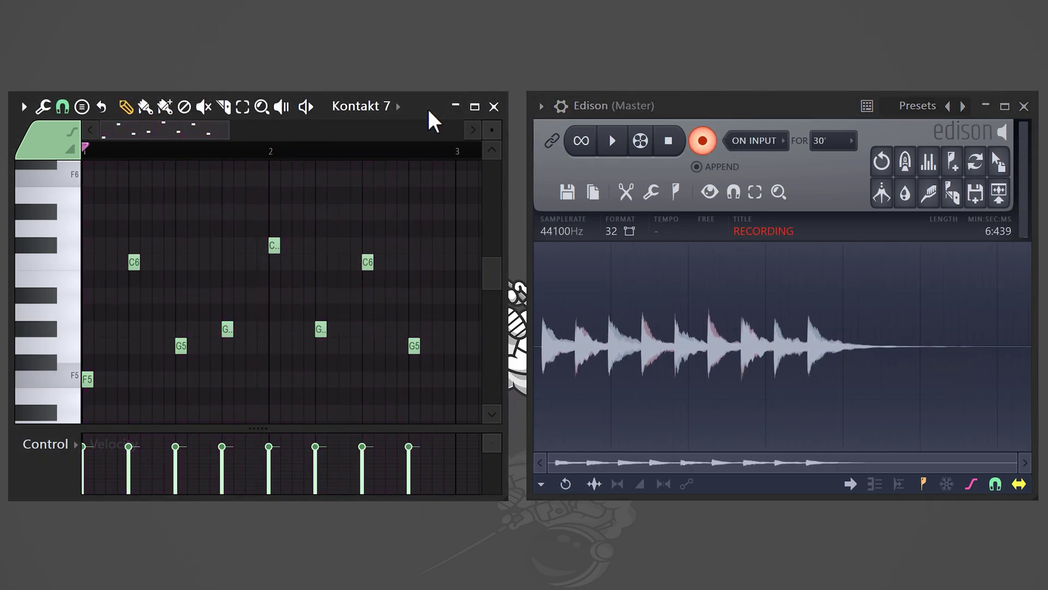
pyautogui.click(703, 140)
pyautogui.moveTo(1029, 273); pyautogui.dragTo(837, 266)
pyautogui.press('Delete')
# Step: Apply Blur to the Edison recording with a raised Amount, previewing the sound before accepting
pyautogui.click(905, 193)
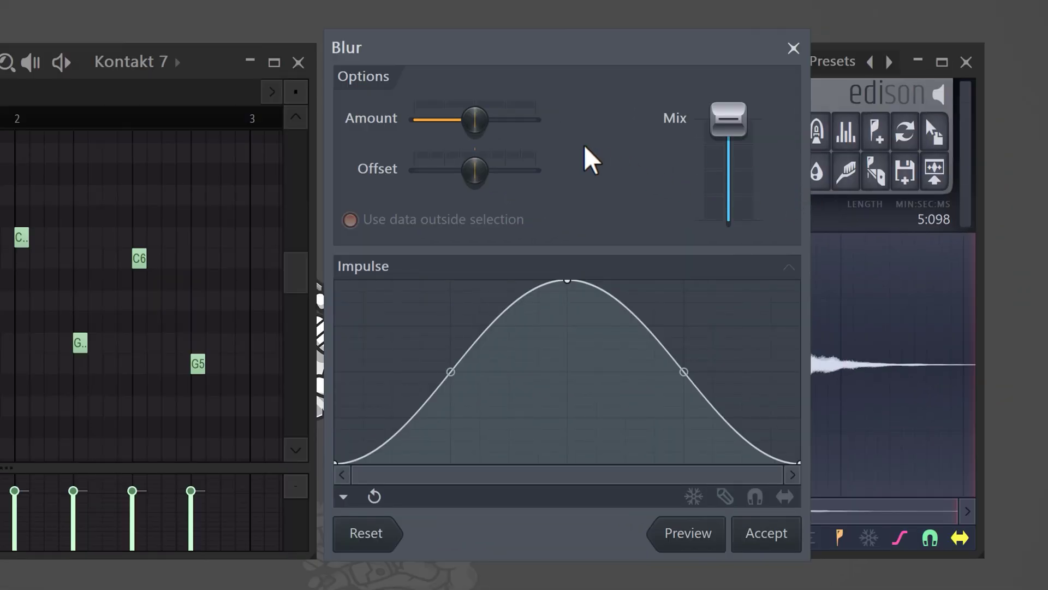
pyautogui.moveTo(483, 120); pyautogui.dragTo(521, 127)
pyautogui.press('space')
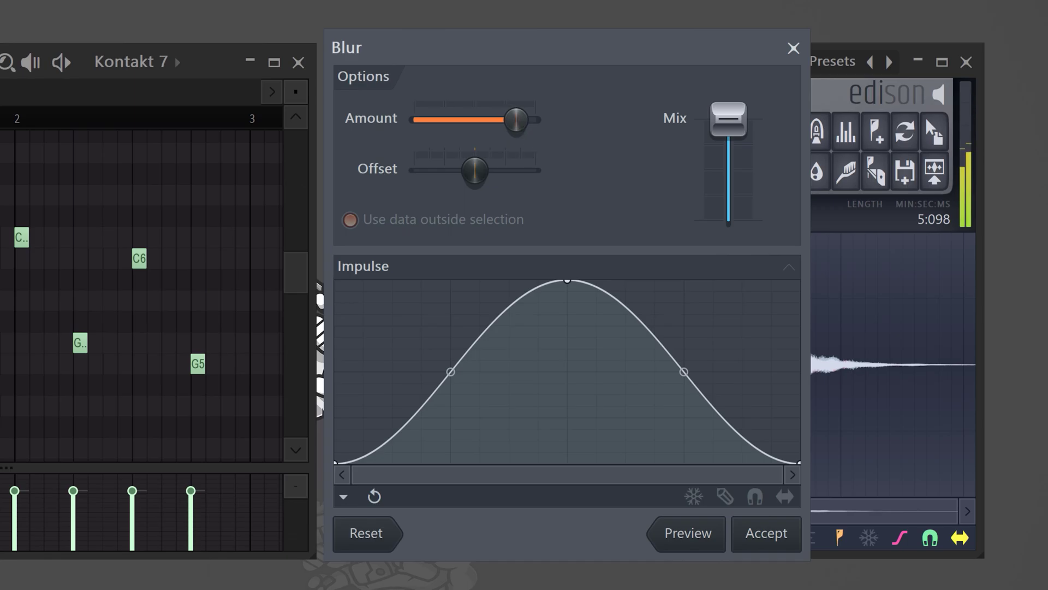
pyautogui.click(767, 533)
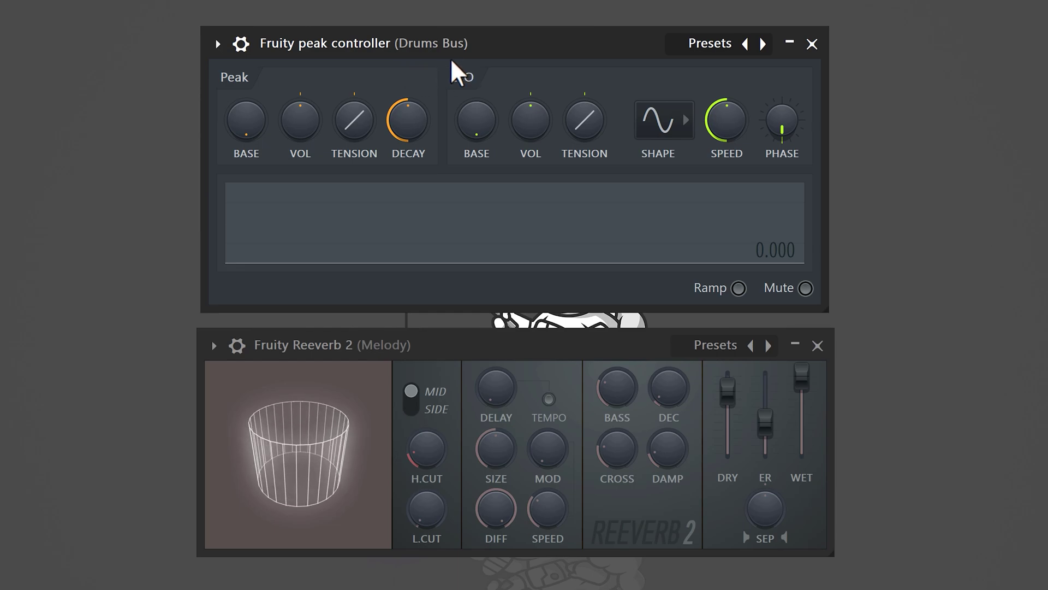
# Step: Link the Wet level of Fruity Reeverb 2 on the Melody track to Peak ctrl - Peak with Inverted mapping
pyautogui.click(350, 352)
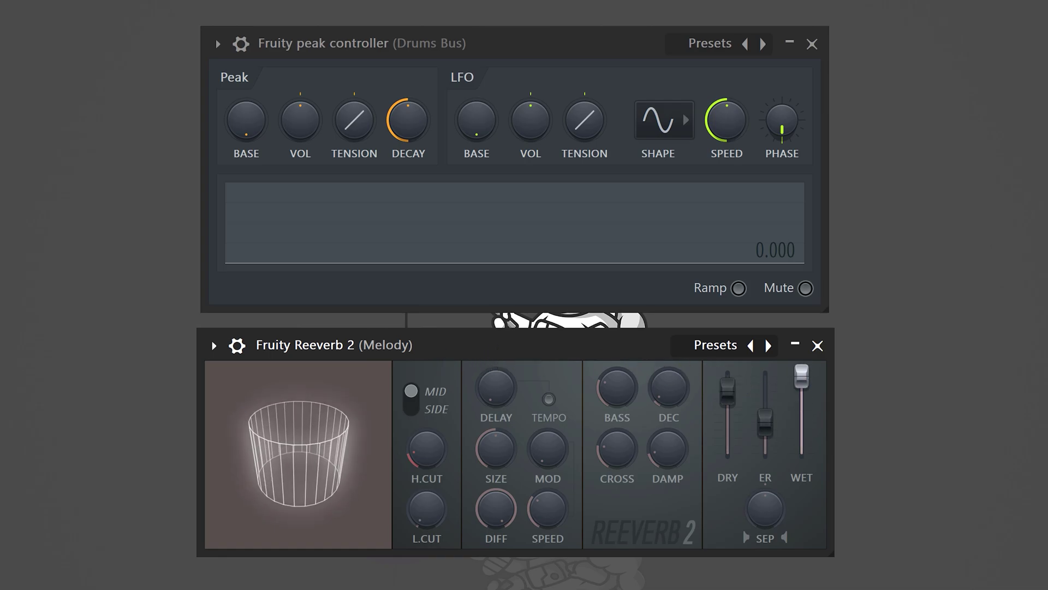
pyautogui.rightClick(811, 391)
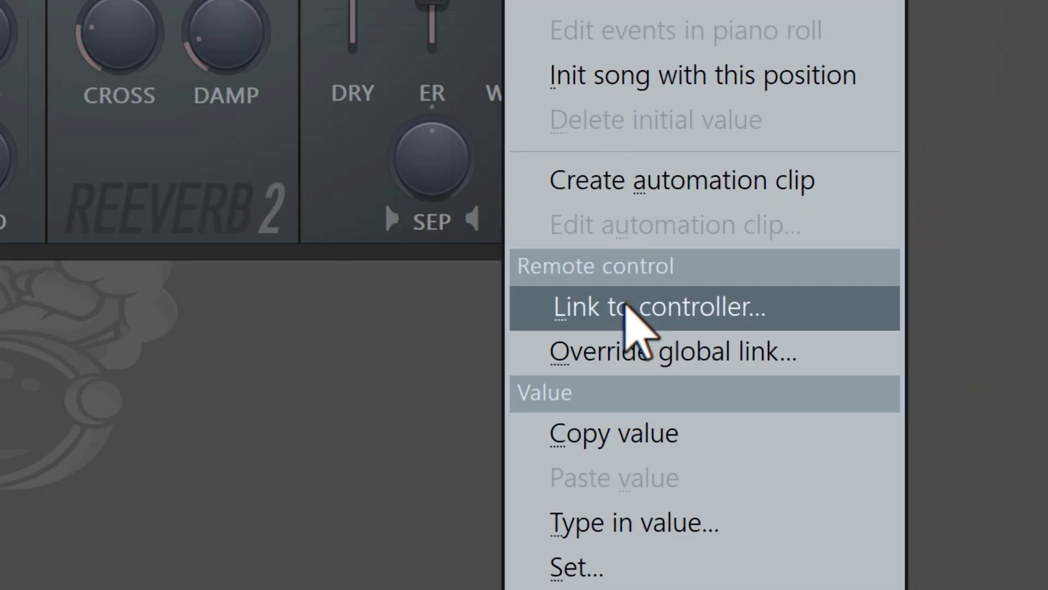
pyautogui.click(855, 575)
pyautogui.click(809, 267)
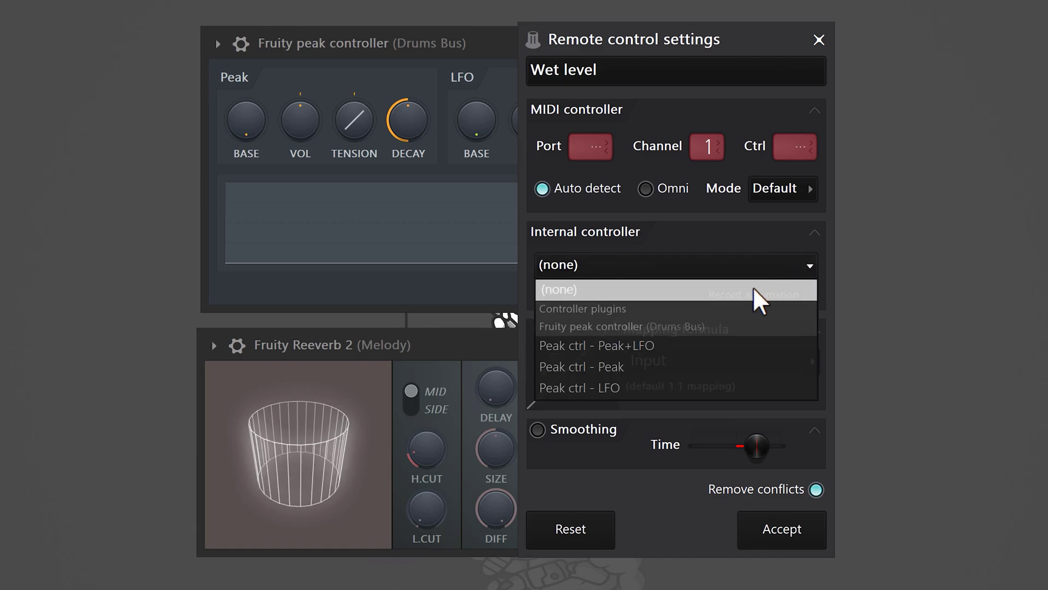
pyautogui.click(610, 364)
pyautogui.click(813, 362)
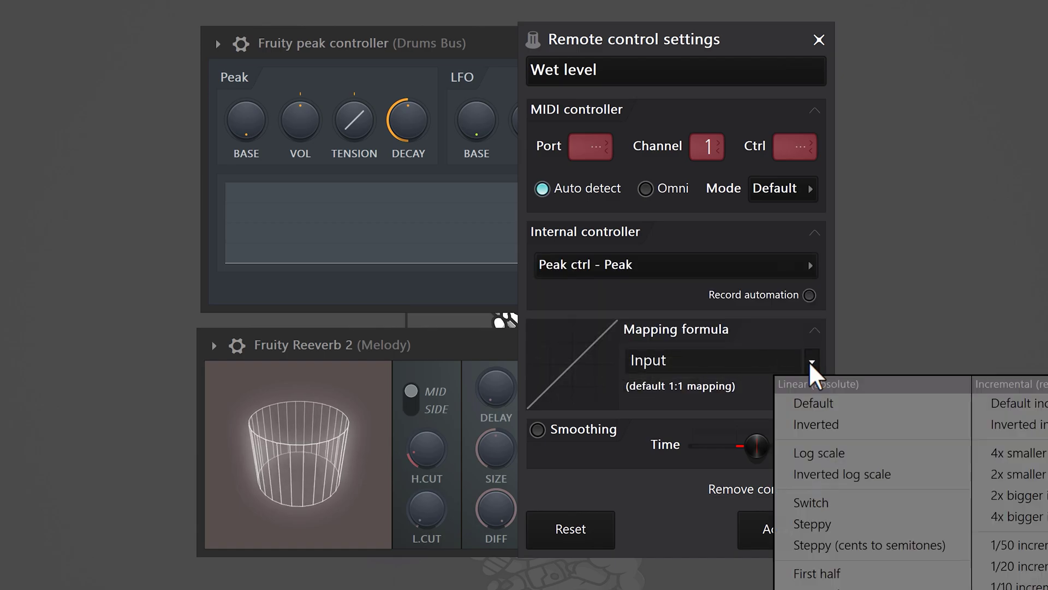
pyautogui.click(814, 425)
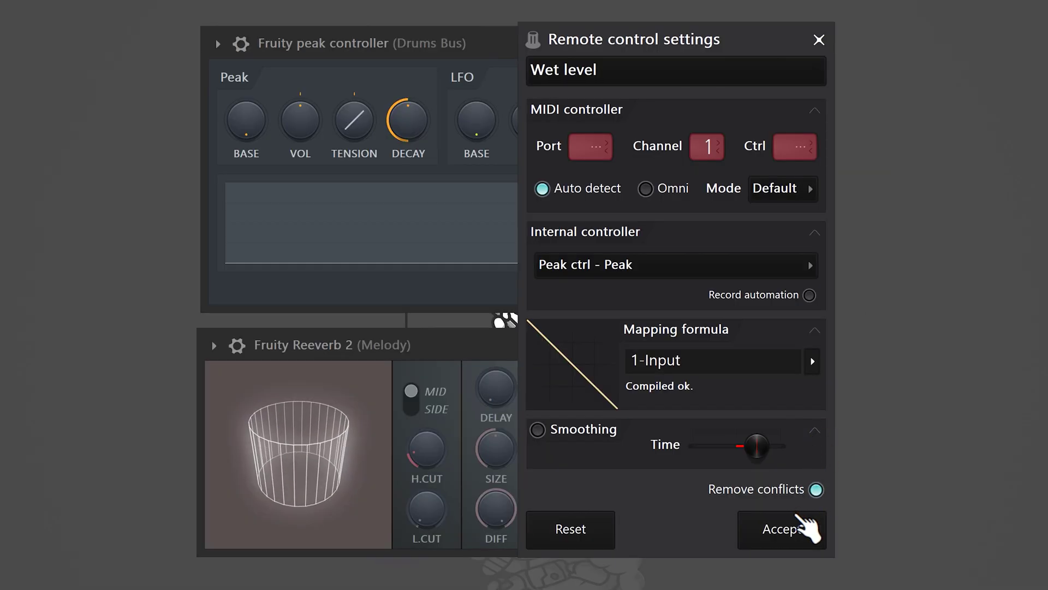
pyautogui.click(792, 538)
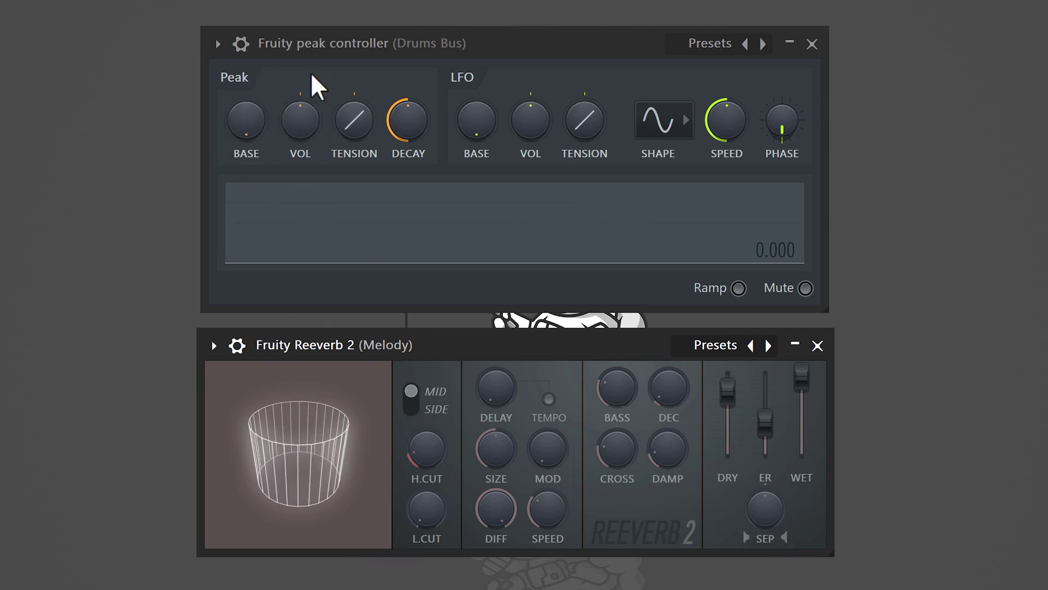
# Step: Raise the Peak Base and Vol of the Fruity peak controller on the Drums Bus
pyautogui.moveTo(246, 120); pyautogui.dragTo(246, 93)
pyautogui.moveTo(300, 120); pyautogui.dragTo(300, 77)
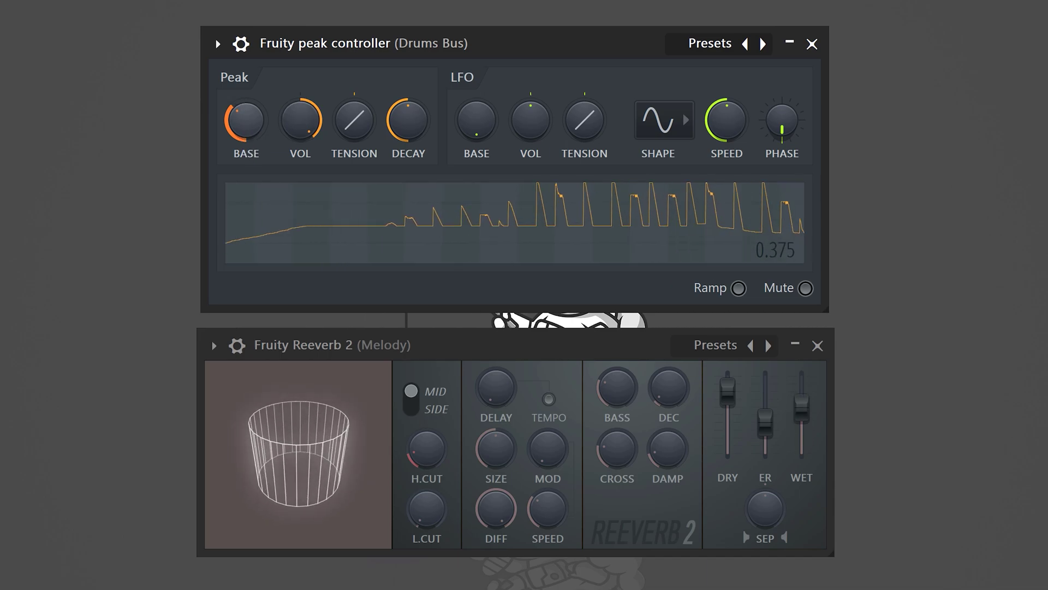